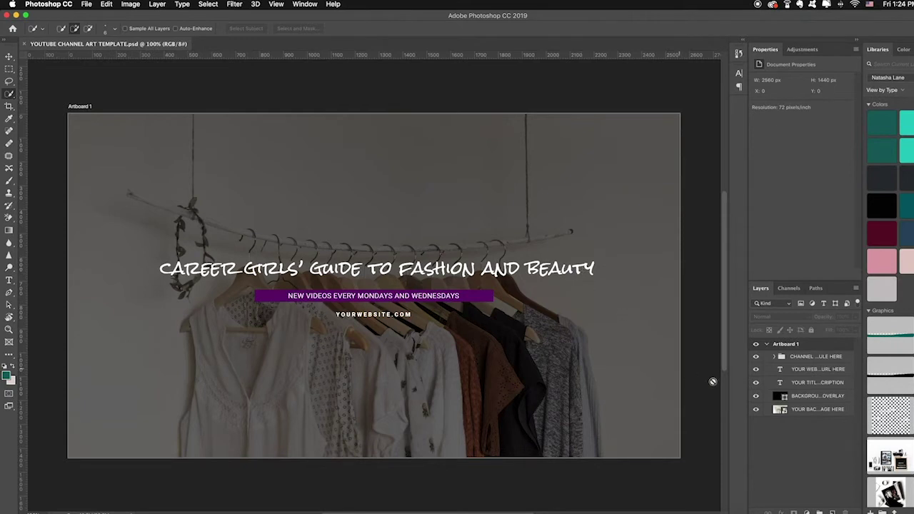
Replace the channel title text with "NYPD INVESTIGATES SEXUALLY-BASED CRIMES" and change its font to Roboto
left_click(756, 382)
left_click(756, 382)
double_click(780, 383)
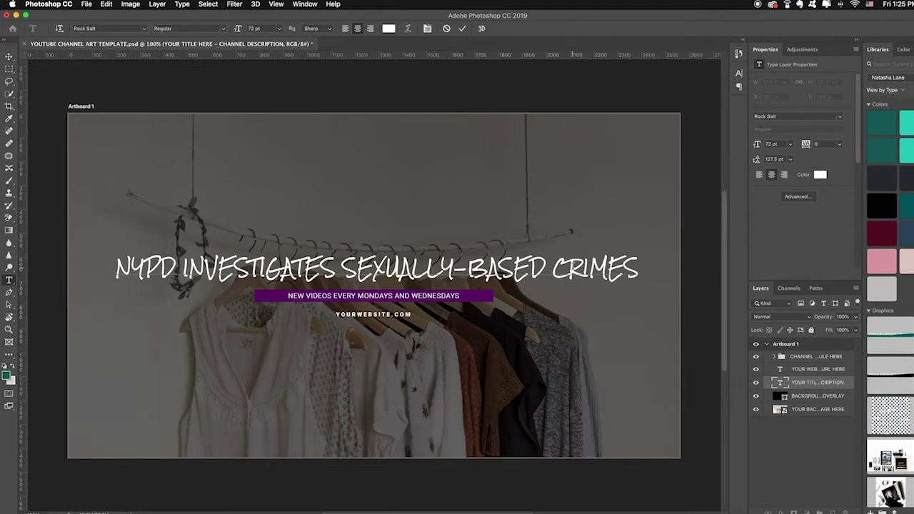
double_click(779, 382)
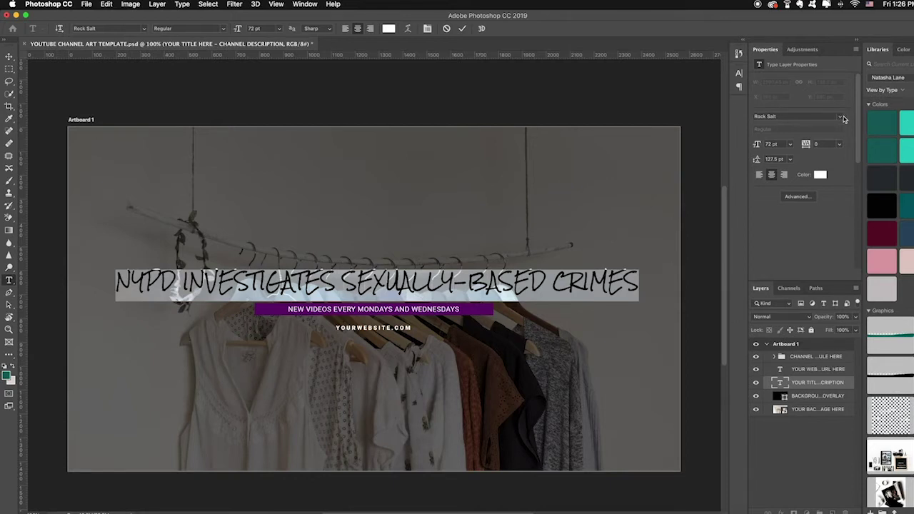
left_click(843, 119)
left_click(783, 398)
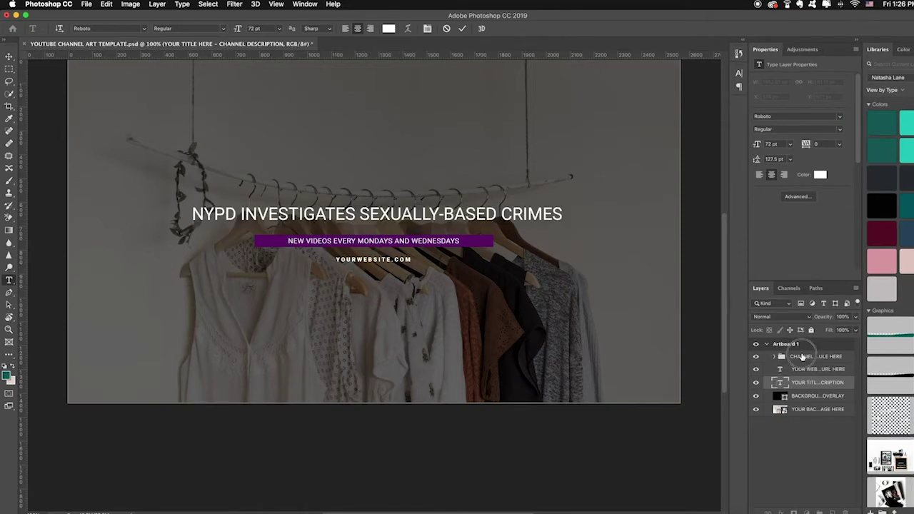
Expand the channel schedule group and replace its schedule text with "NEW VIDEOS EVERY SUNDAY"
left_click(802, 357)
key("w")
left_click(802, 357)
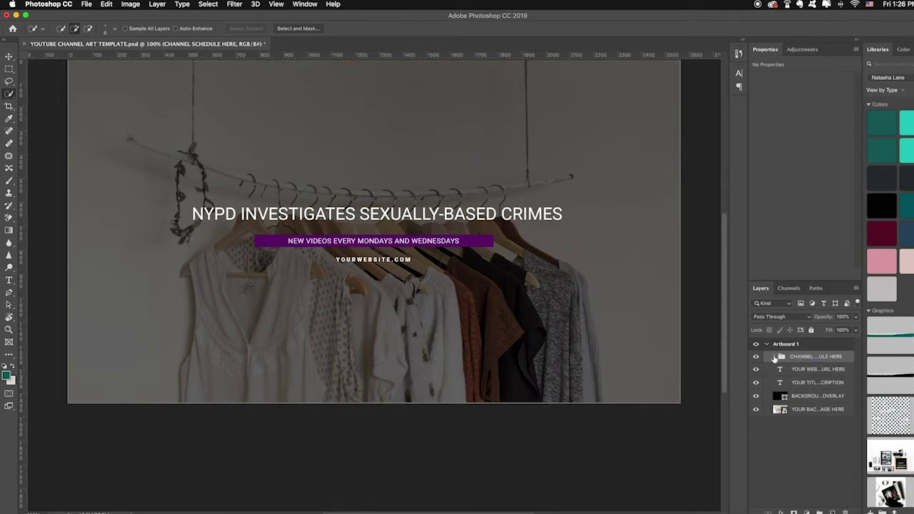
left_click(775, 356)
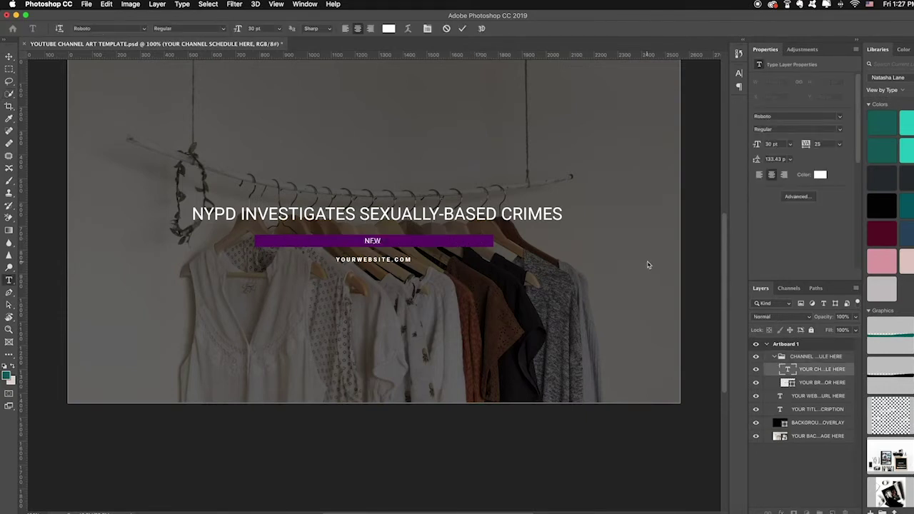
type("VIDEOS EVERY SUNDAY")
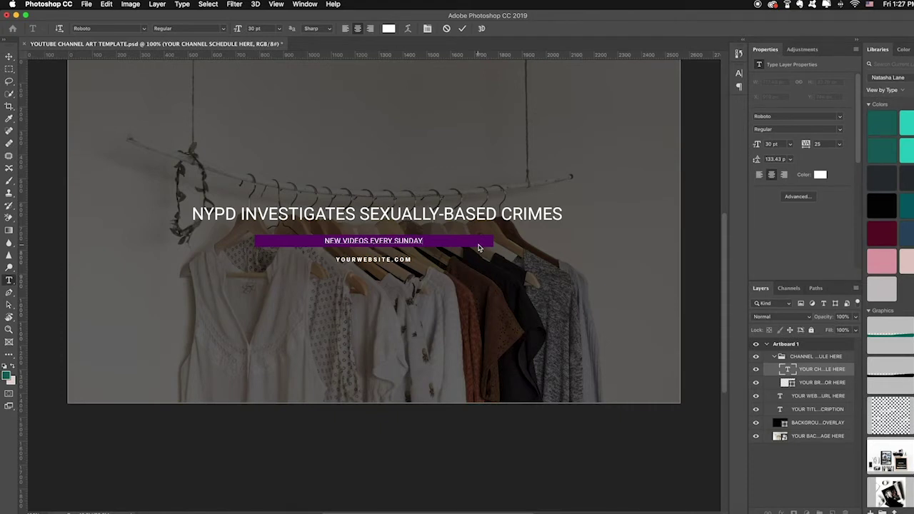
Change the fill of the brand color bar behind the schedule text to black
left_click(785, 384)
key("w")
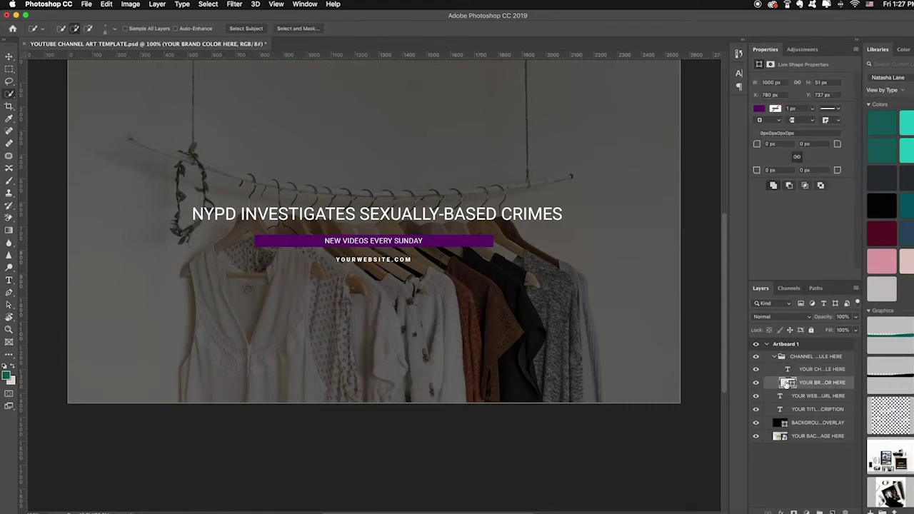
double_click(785, 383)
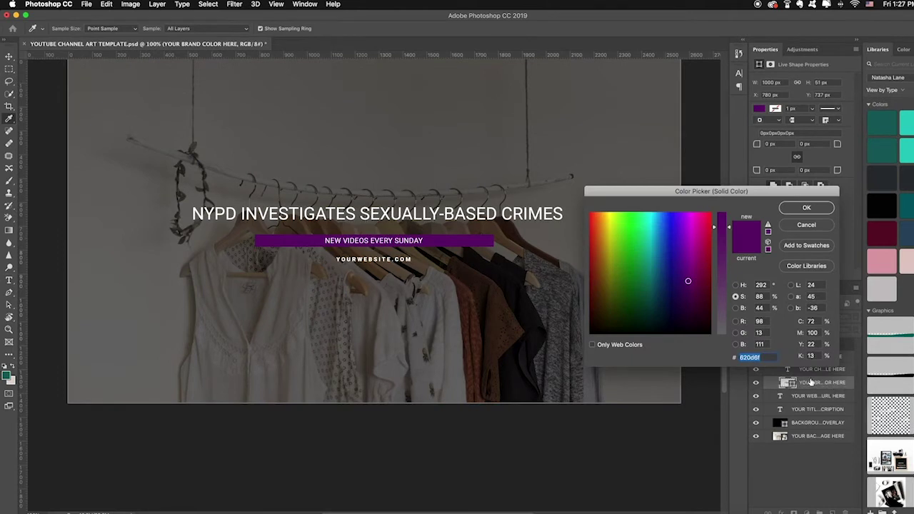
left_click_drag(703, 296, 712, 336)
left_click(808, 210)
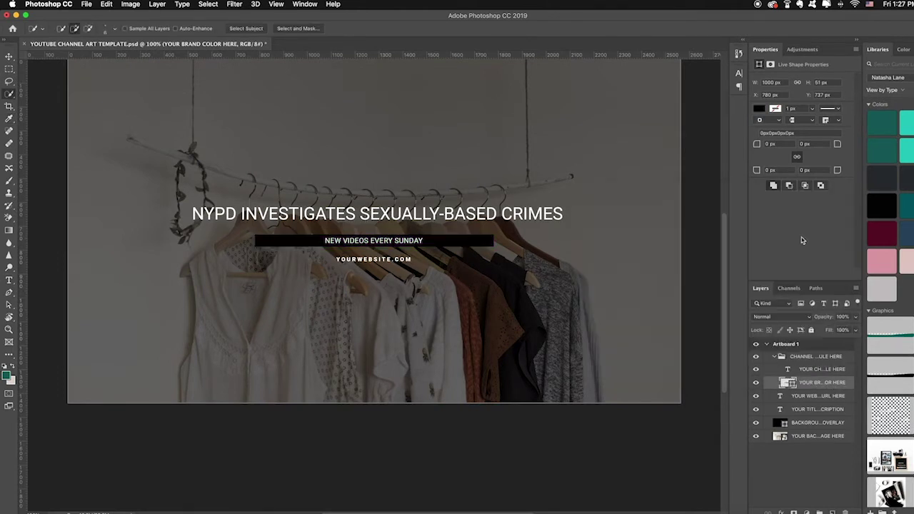
Set the font of the channel schedule text to Playfair Display
double_click(788, 371)
left_click(839, 116)
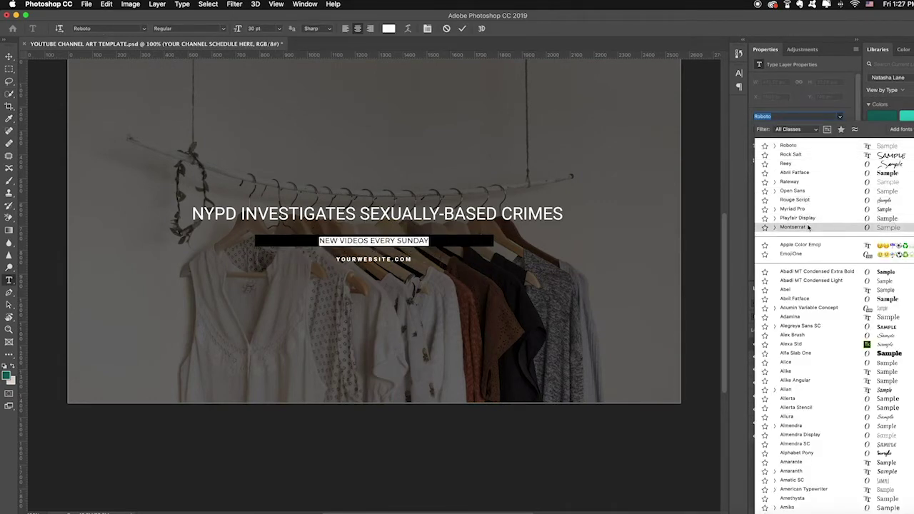
scroll(807, 214, "down", 2)
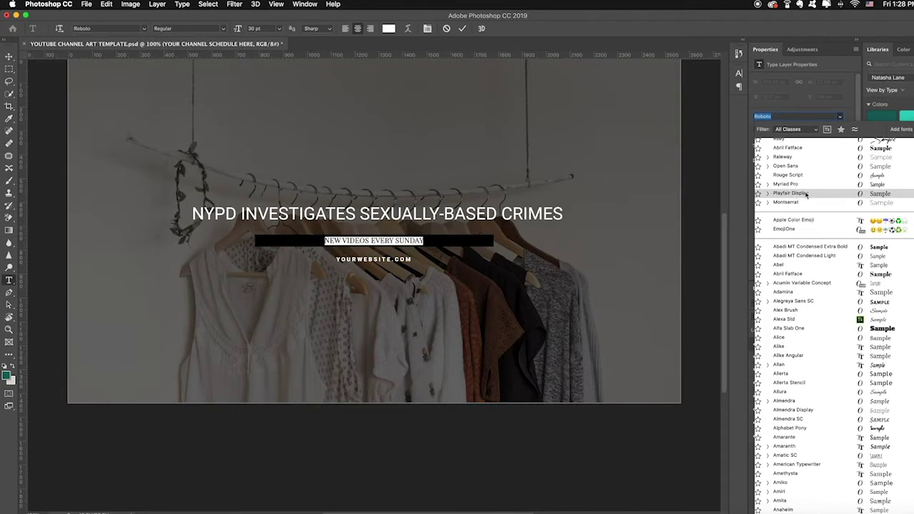
left_click(805, 194)
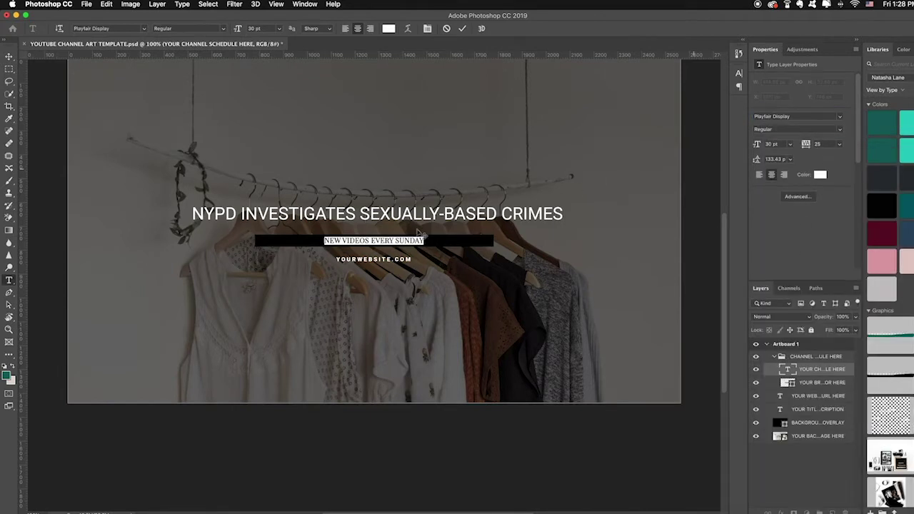
left_click(820, 174)
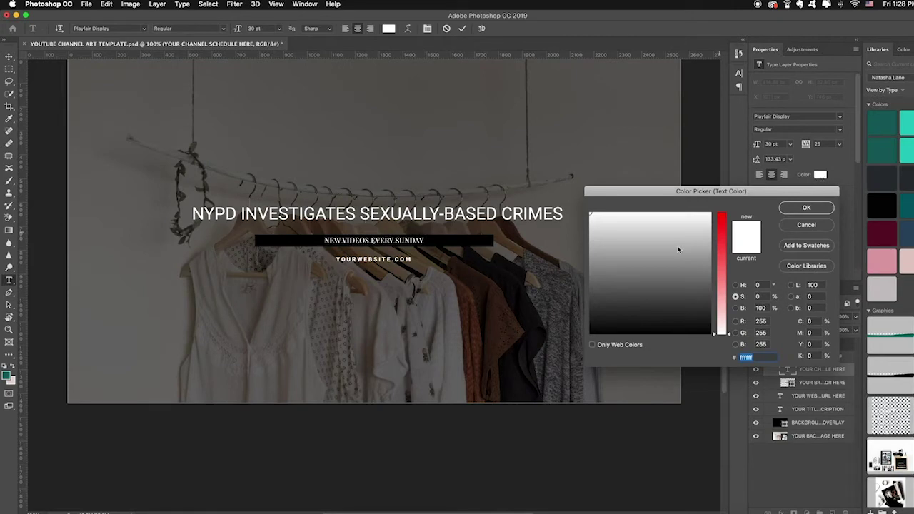
left_click(636, 236)
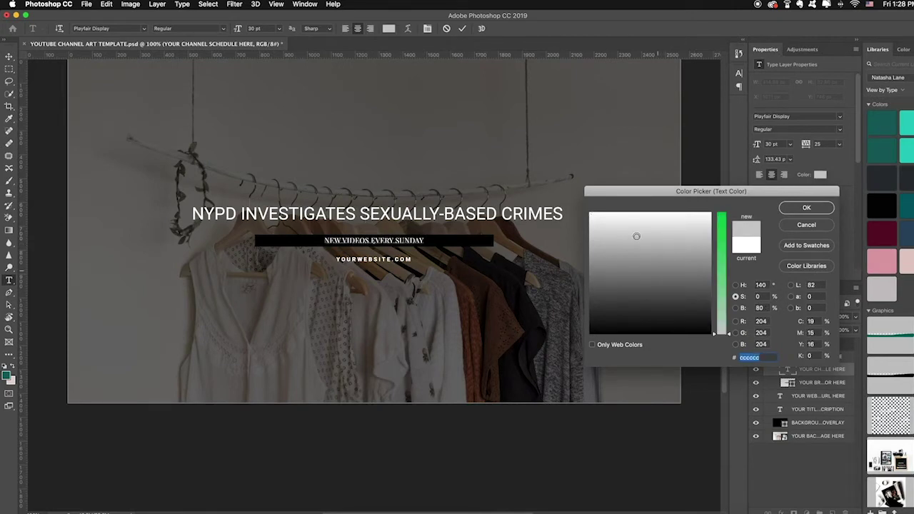
left_click(630, 234)
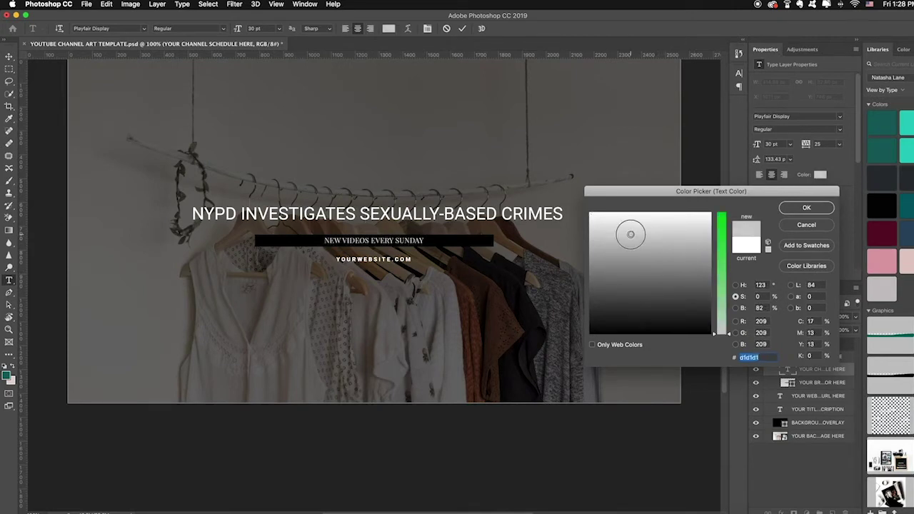
left_click(617, 233)
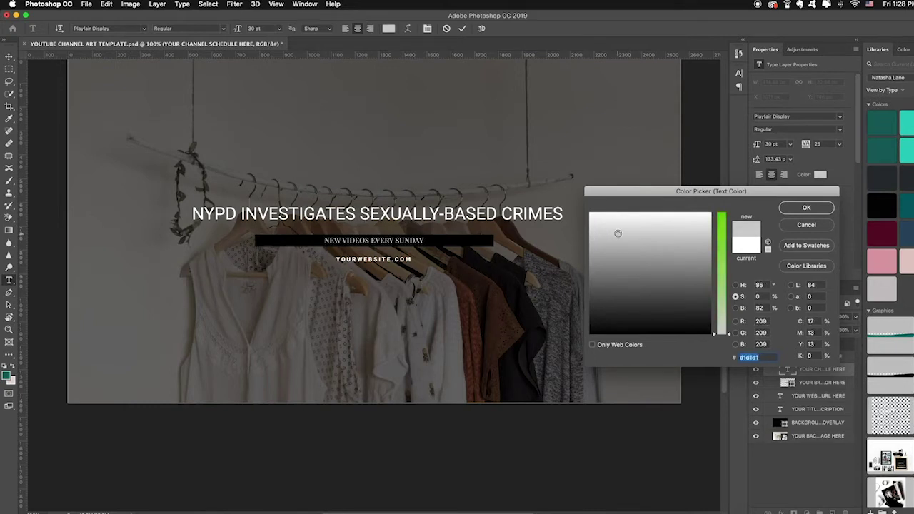
left_click(617, 231)
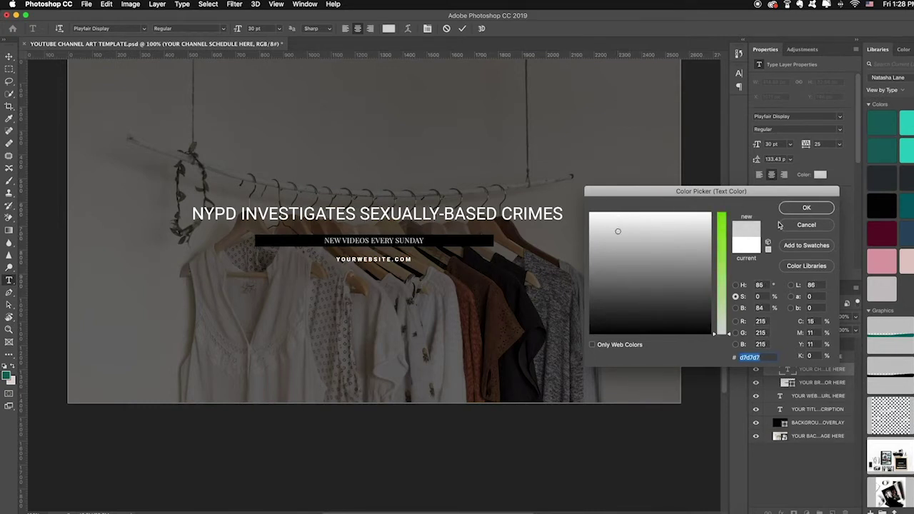
left_click(782, 225)
Finish editing the schedule text and replace the website URL text with "LAWANDORDER.COM"
key("w")
left_click(774, 357)
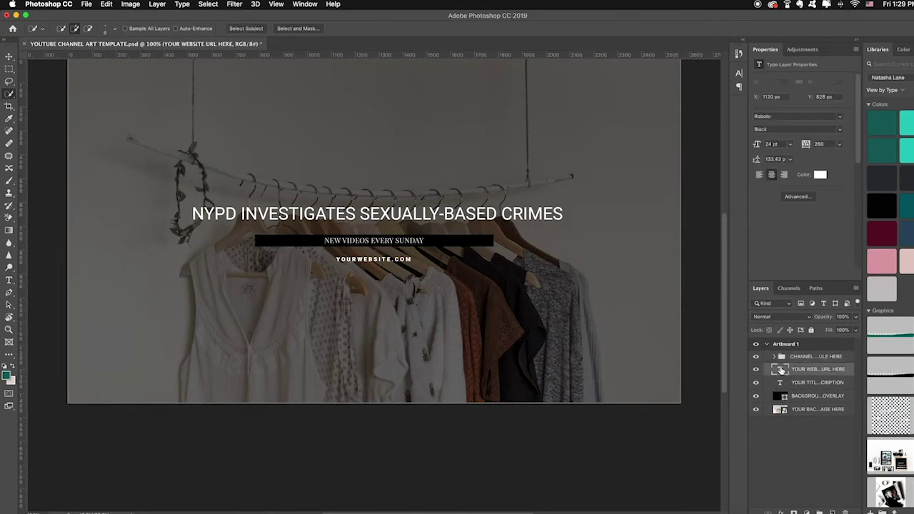
double_click(780, 396)
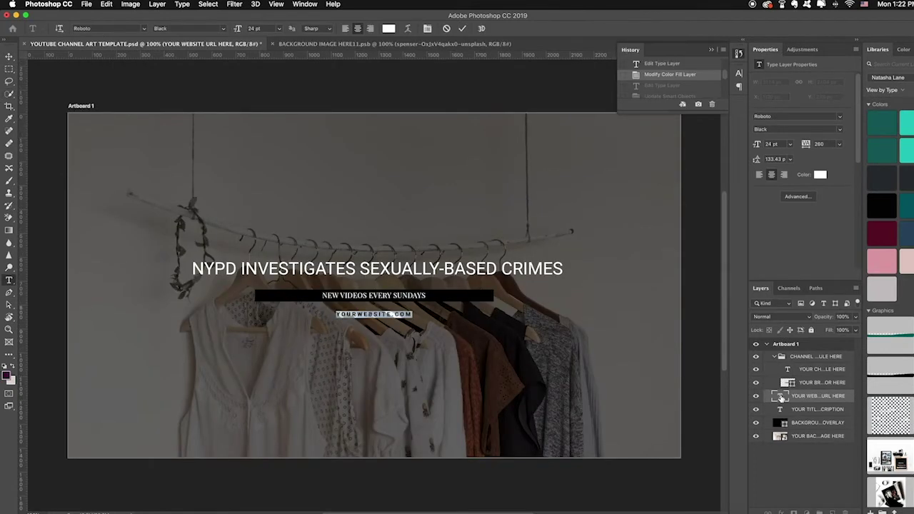
key("BackSpace")
type("LAWYA")
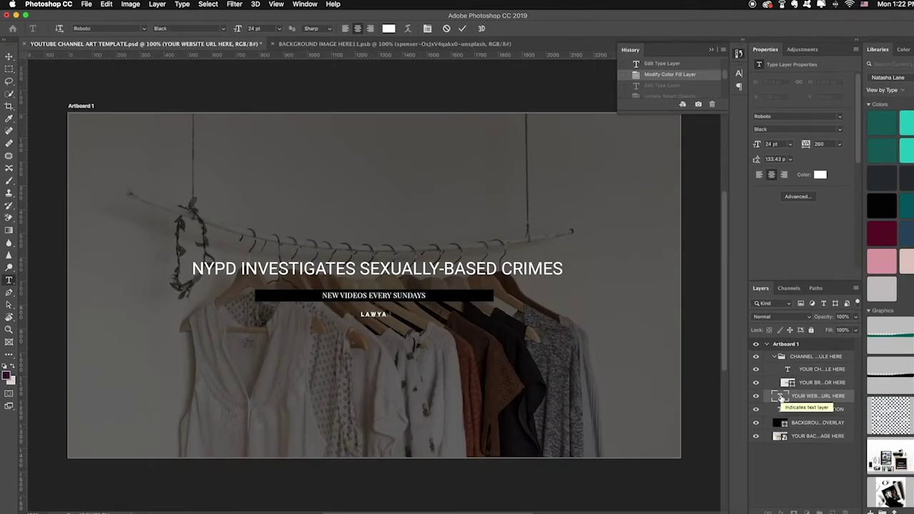
key("BackSpace")
key("BackSpace")
type("ANDOR")
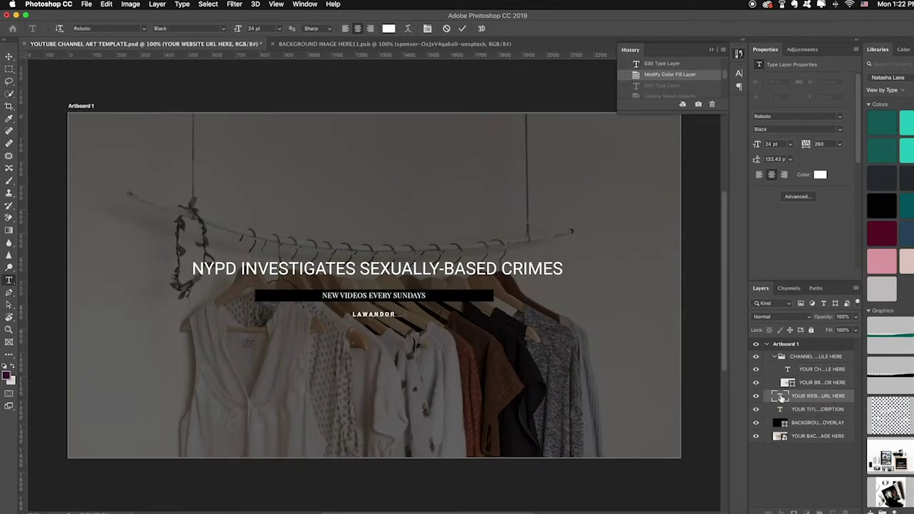
type("DER.COM")
Check the font choices for the whole website URL text, keep its font, and commit the text edit
key("super+a")
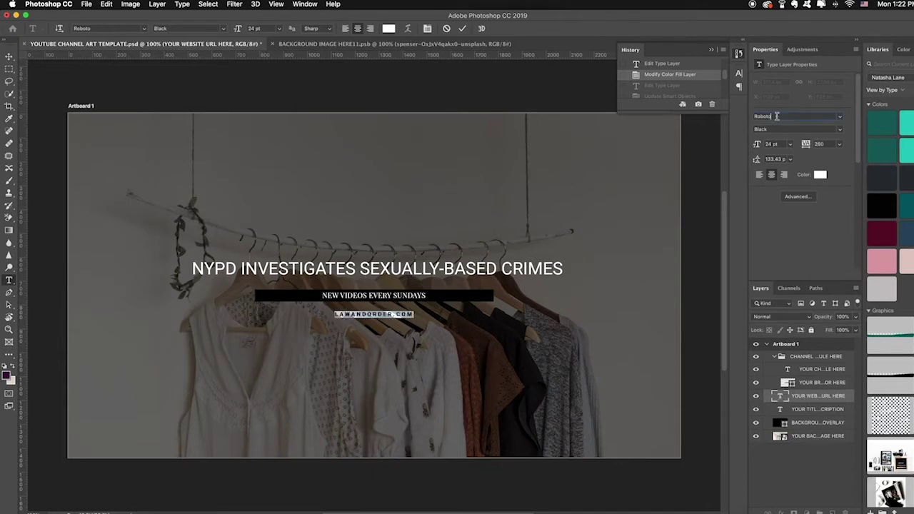
left_click(777, 117)
left_click(840, 117)
key("Escape")
key("super+Return")
key("v")
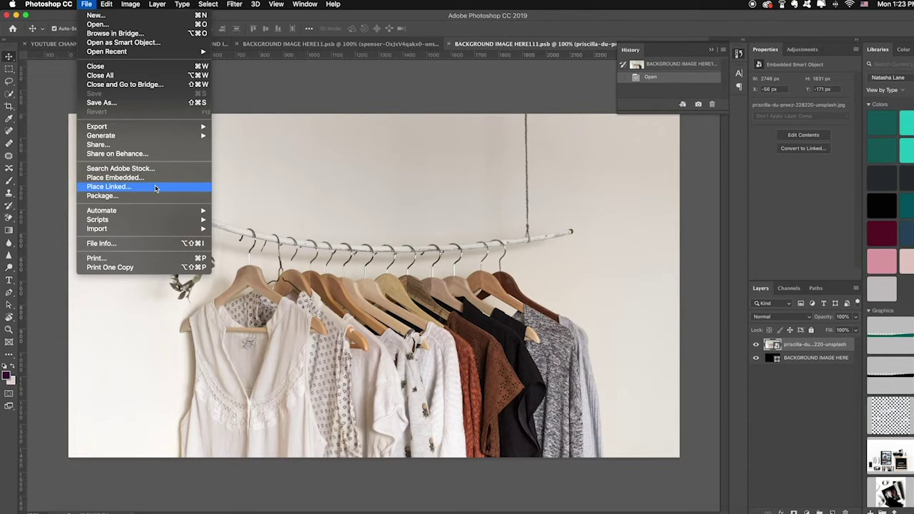
Place spenser-OxJxV4qakx0-unsplash.jpg as a linked image above the clothing photo in the background smart object
left_click(155, 187)
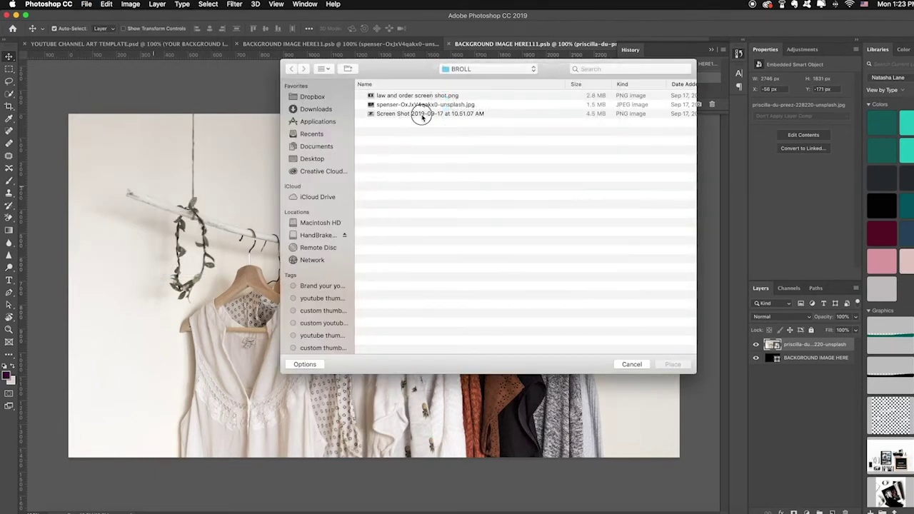
left_click(421, 115)
left_click(427, 108)
double_click(426, 105)
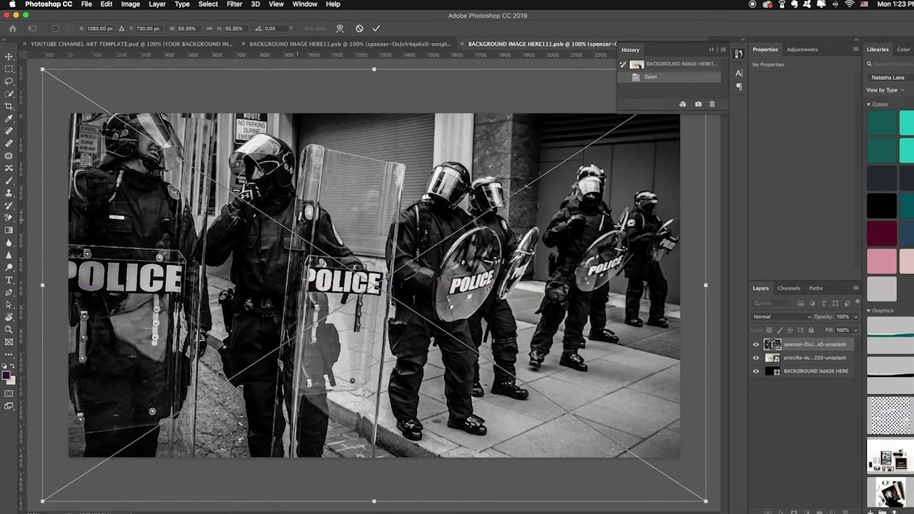
left_click(376, 32)
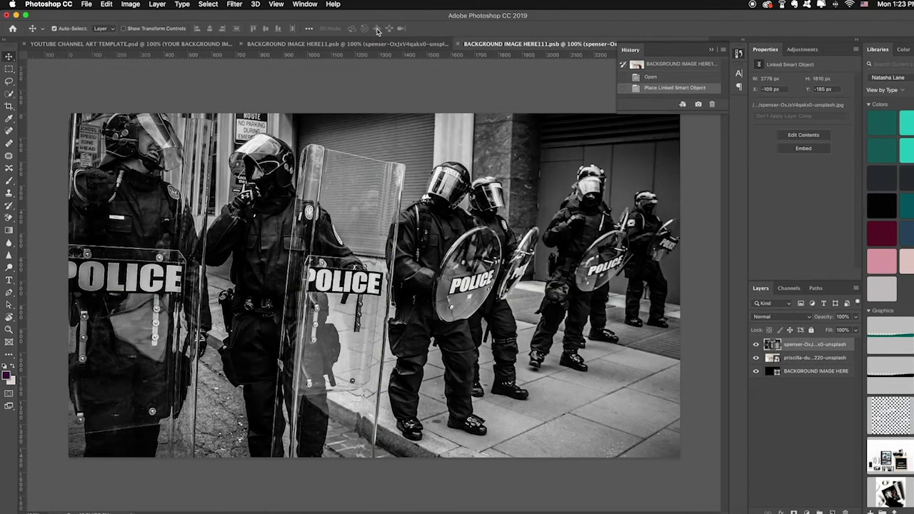
Save the background smart object and return to the YOUTUBE CHANNEL ART TEMPLATE.psd document
left_click(86, 4)
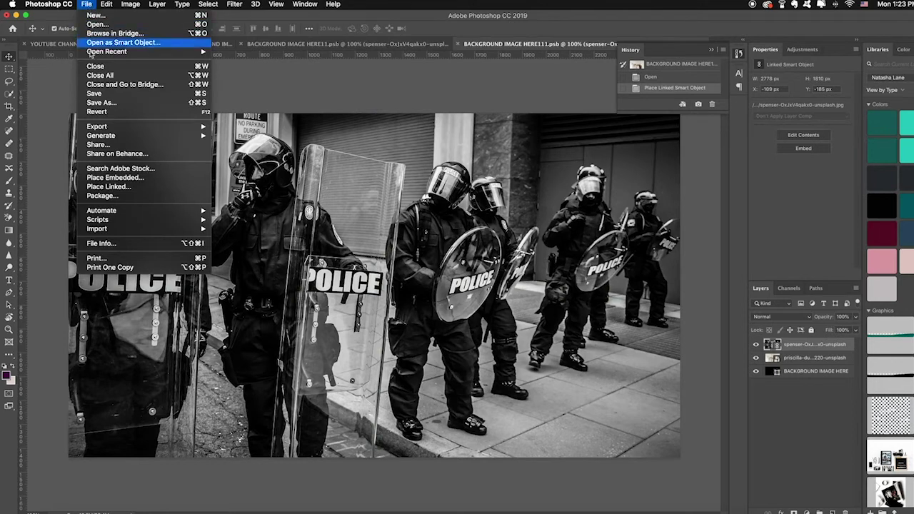
left_click(109, 93)
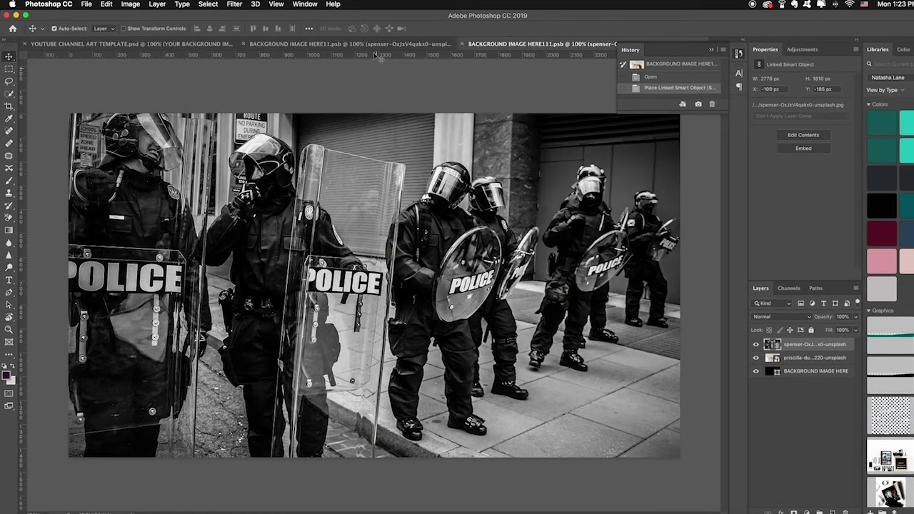
left_click(191, 45)
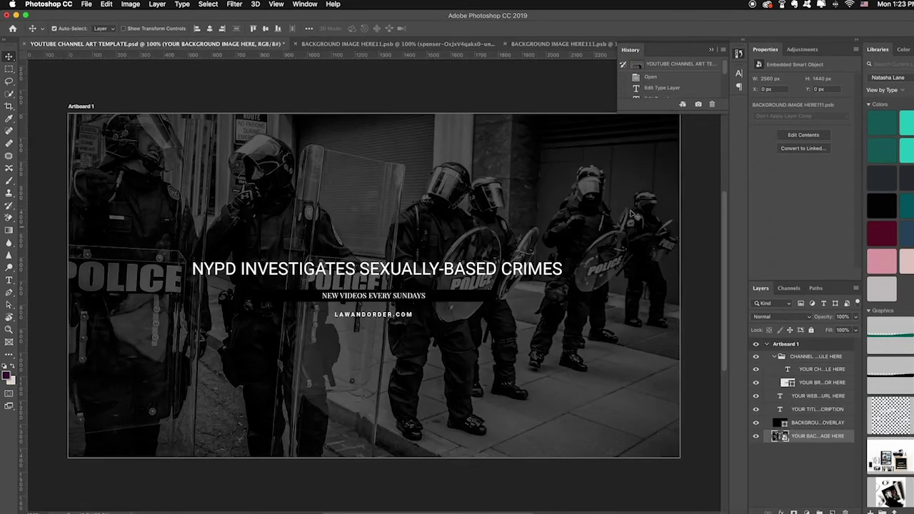
Compare the artwork with the background color overlay hidden and shown, and lower the overlay's opacity to 32%
left_click(806, 423)
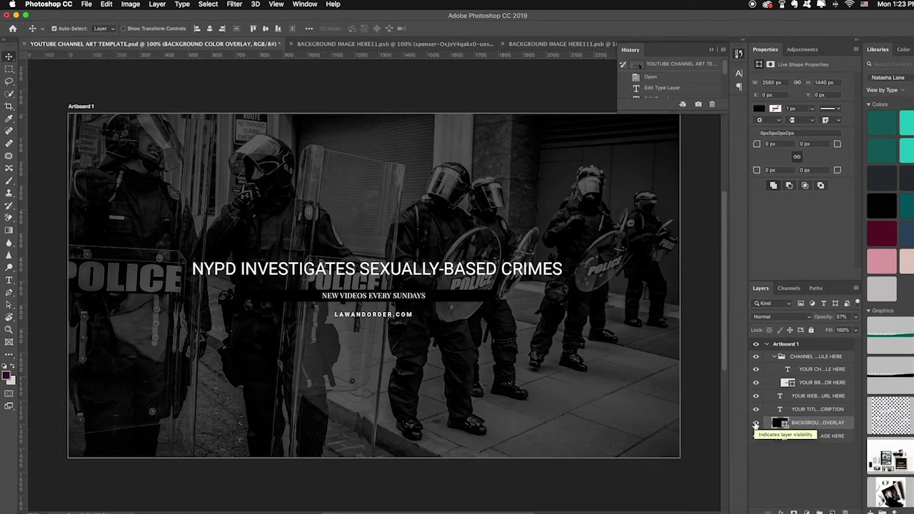
left_click(755, 424)
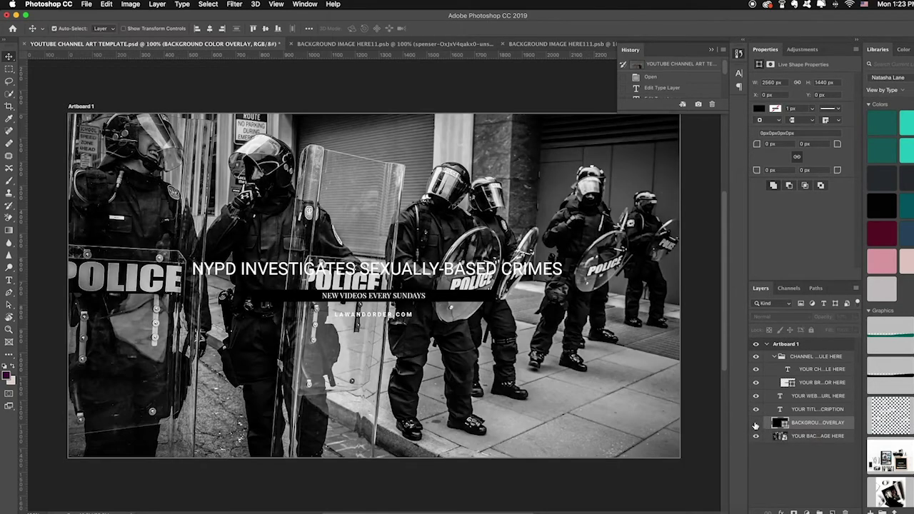
left_click(756, 424)
left_click(755, 424)
left_click(755, 424)
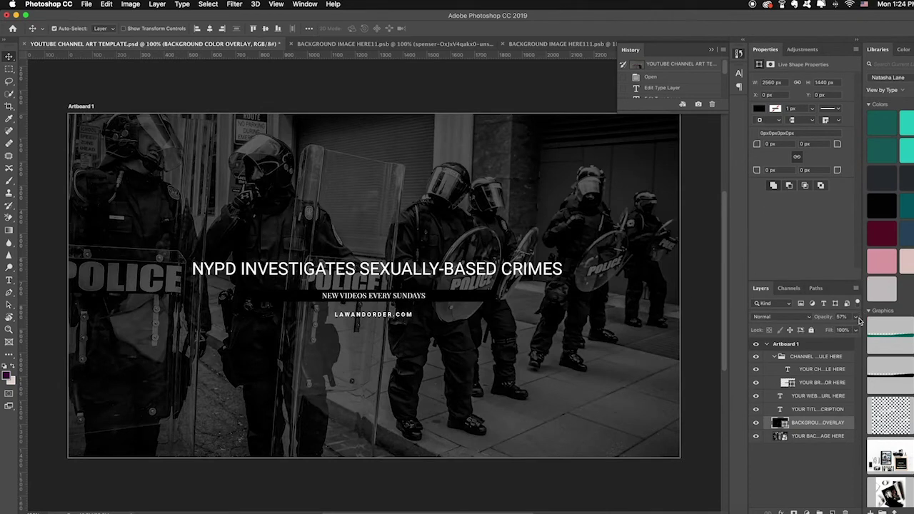
left_click(856, 317)
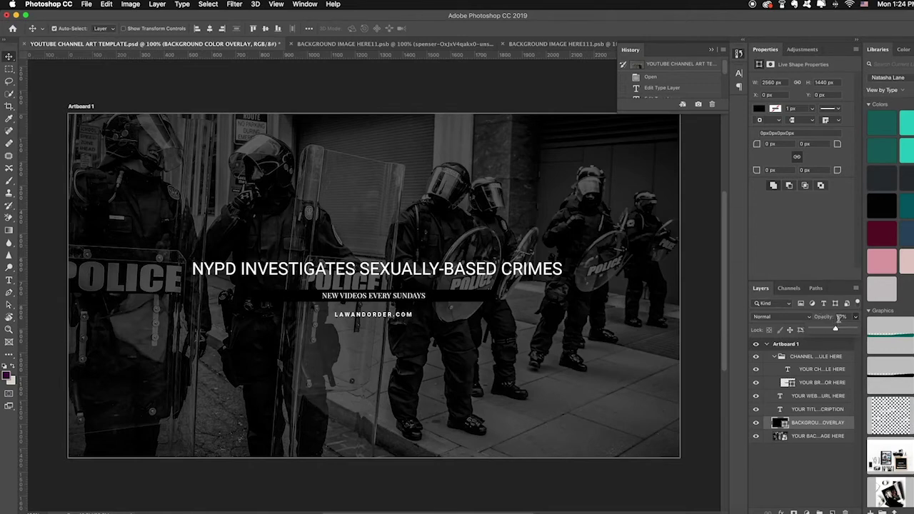
left_click_drag(835, 329, 824, 330)
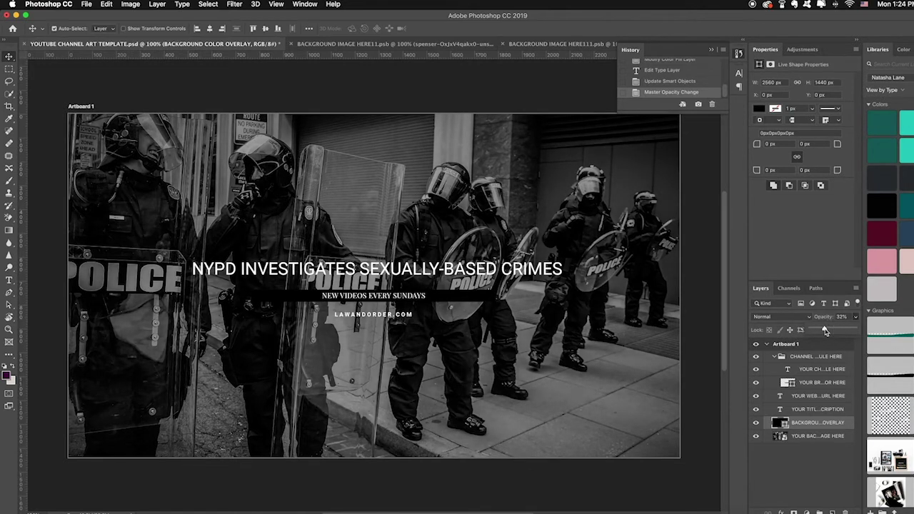
left_click(828, 490)
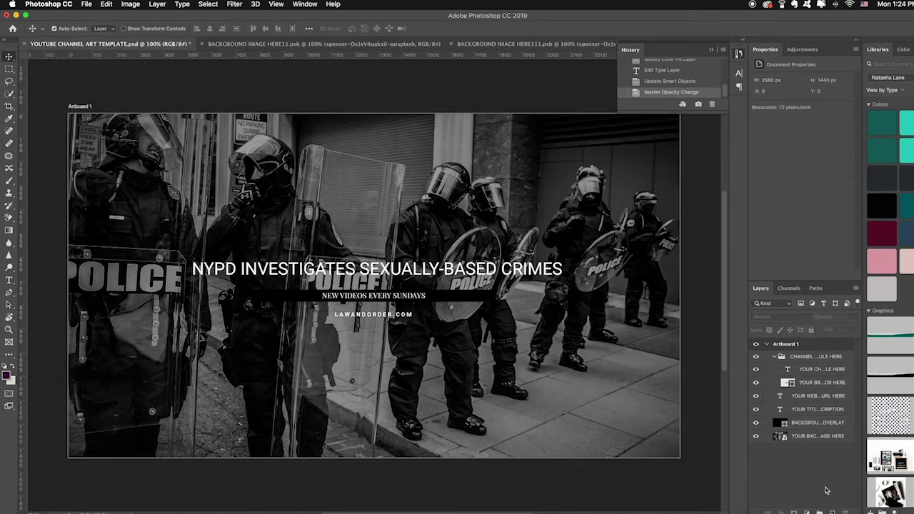
Recolor the brand color bar behind the schedule text to gray, and compare the artwork with the bar hidden and shown
double_click(787, 382)
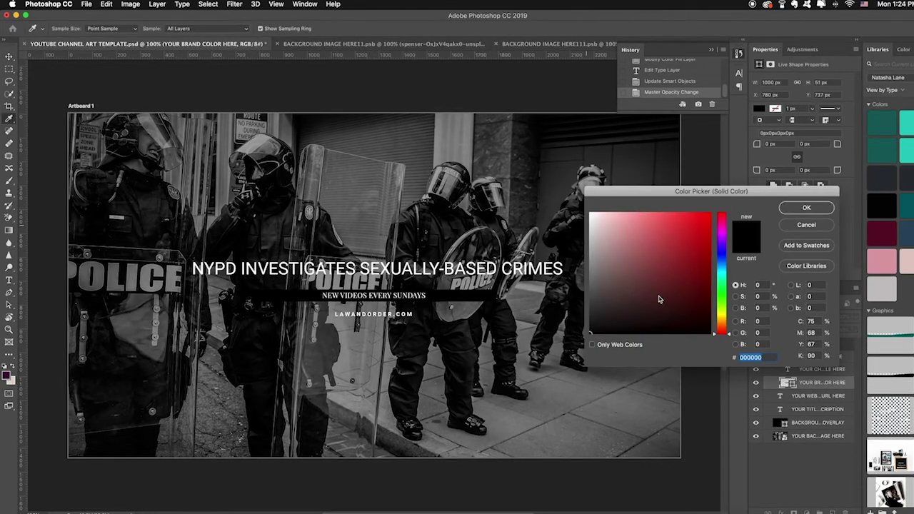
left_click(594, 262)
key("Return")
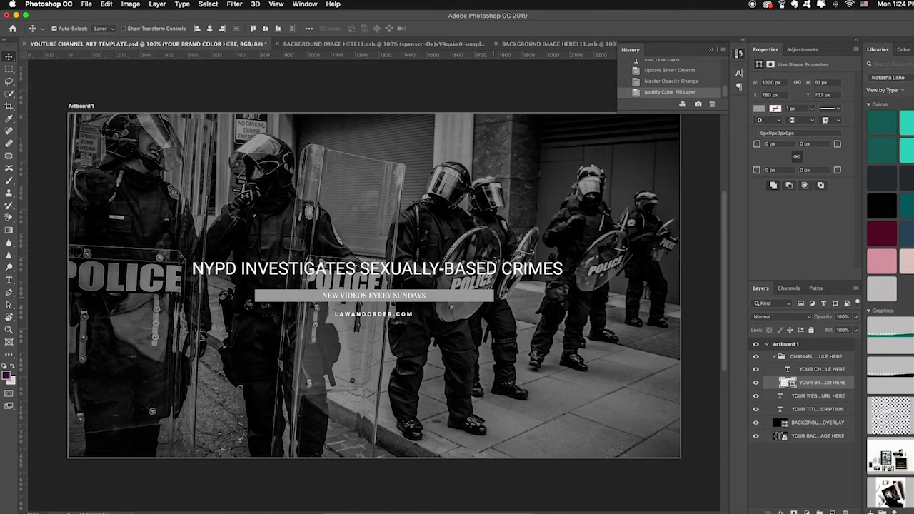
left_click(755, 383)
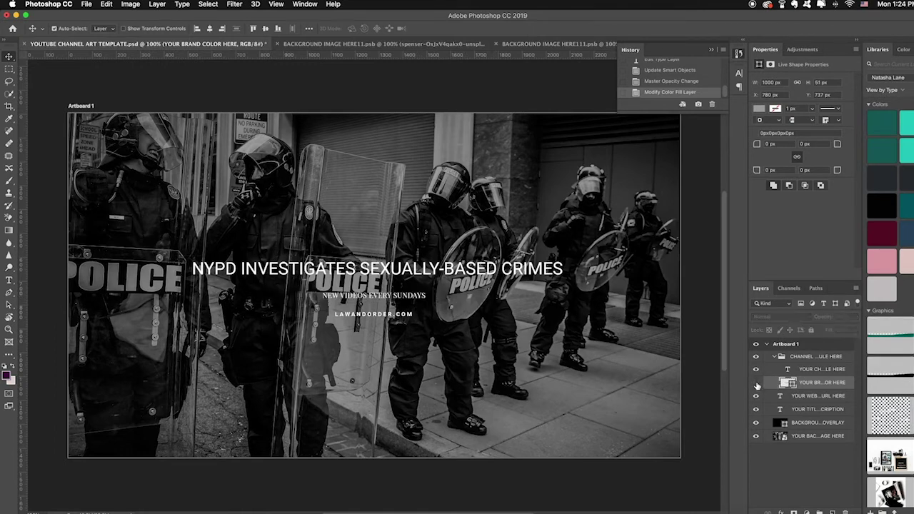
left_click(756, 382)
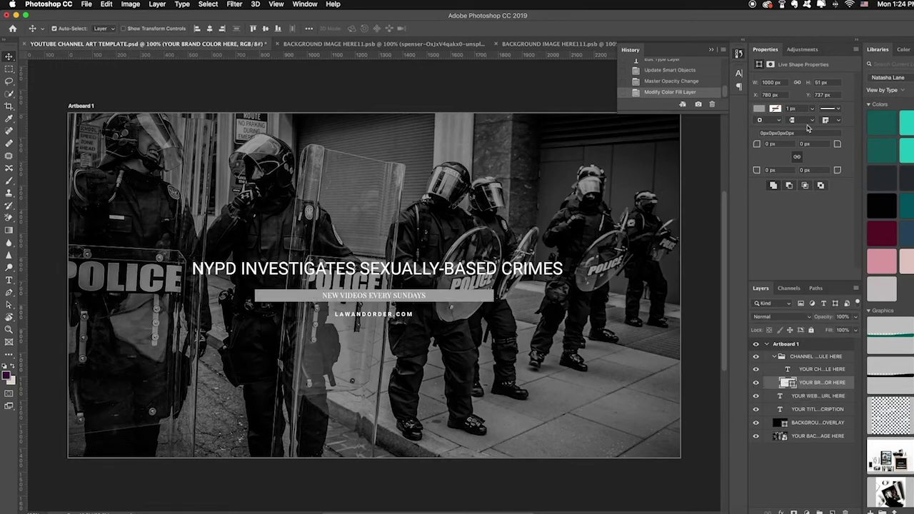
Narrow the gray bar behind the schedule text to 919 px wide and center it horizontally on the artboard
left_click_drag(758, 85, 715, 86)
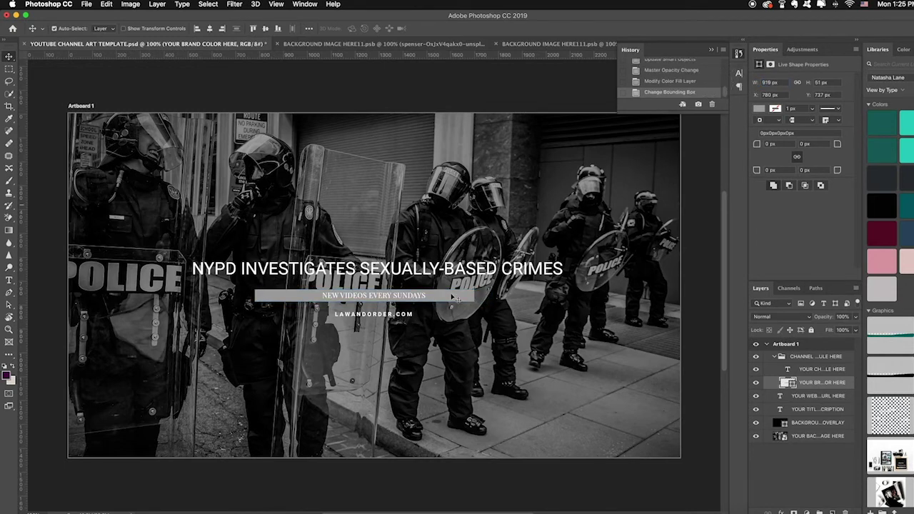
left_click_drag(446, 299, 467, 299)
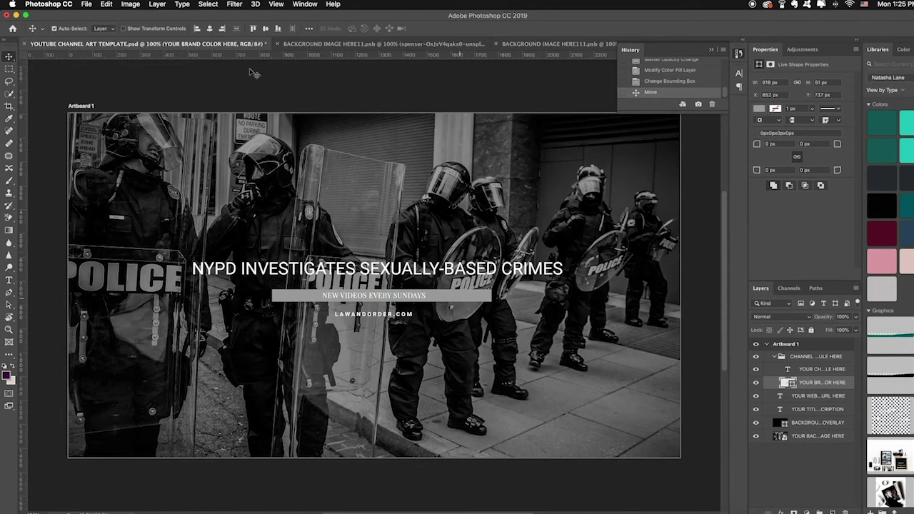
left_click(210, 30)
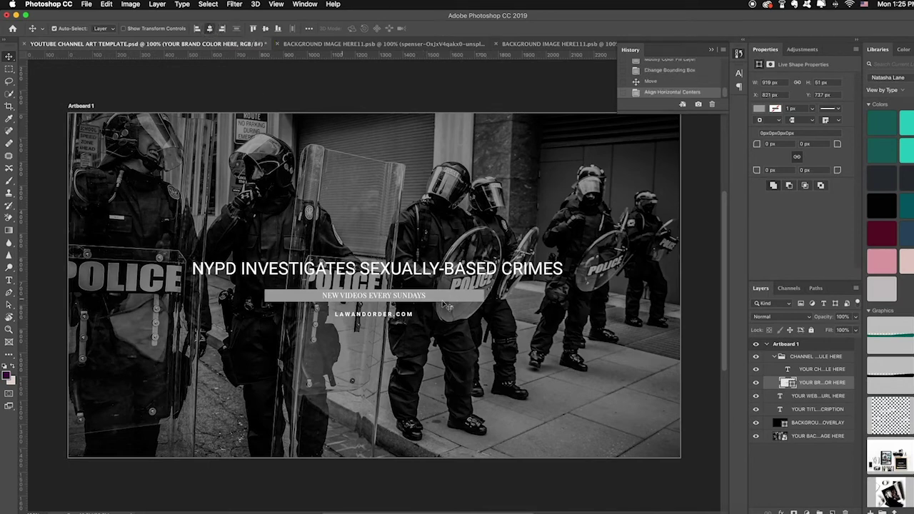
Change the color of the NEW VIDEOS EVERY SUNDAYS text to black (000000)
double_click(788, 369)
left_click(819, 175)
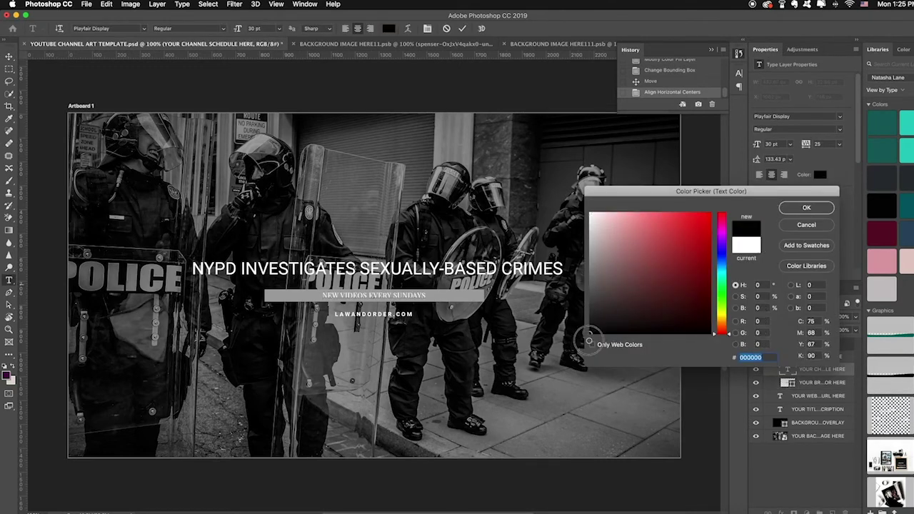
key("Return")
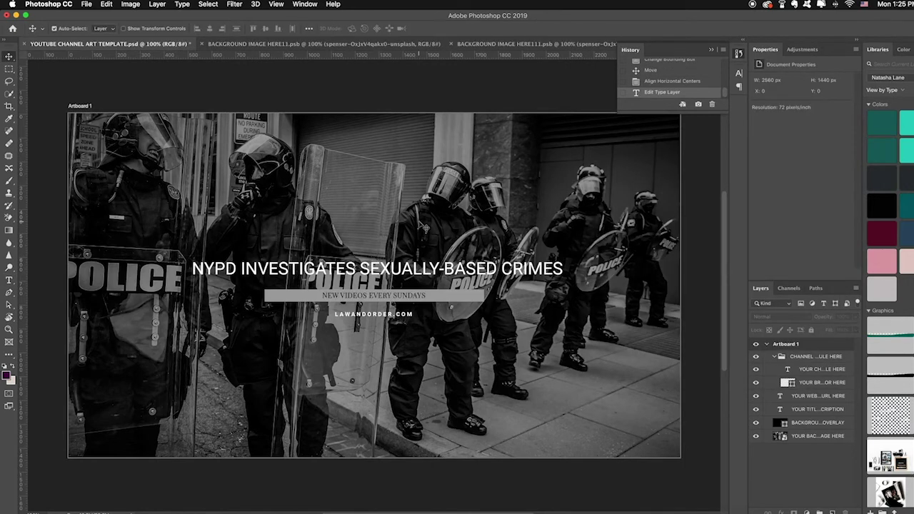
Review the Save for Web file format choices for the artwork, keep PNG-24, and close the export settings without saving
left_click(86, 4)
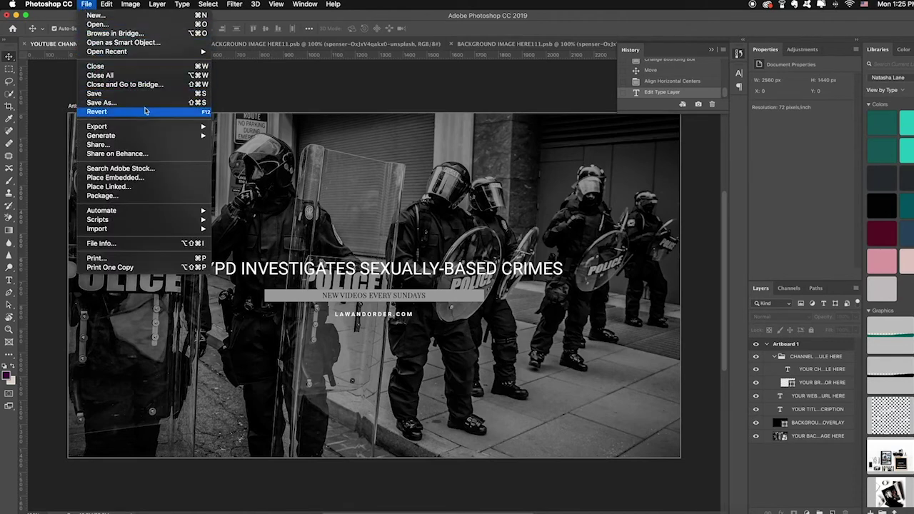
mouse_move(167, 132)
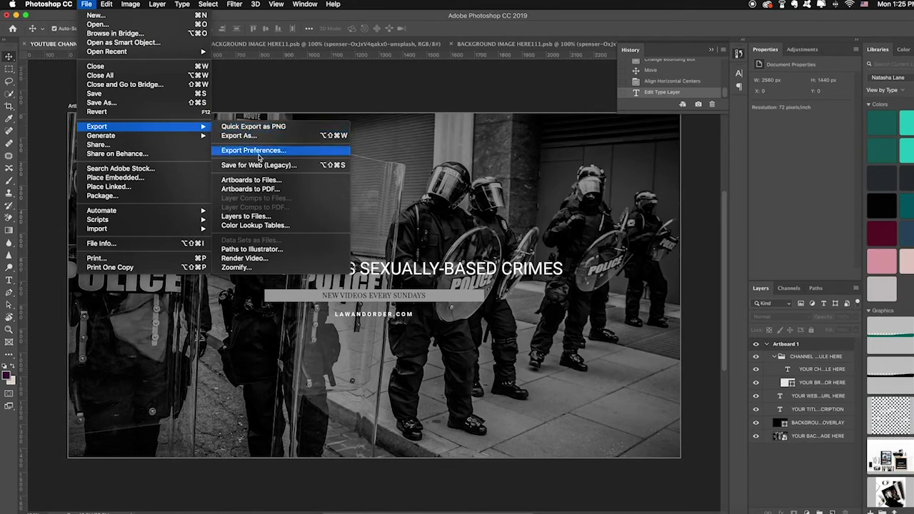
left_click(259, 165)
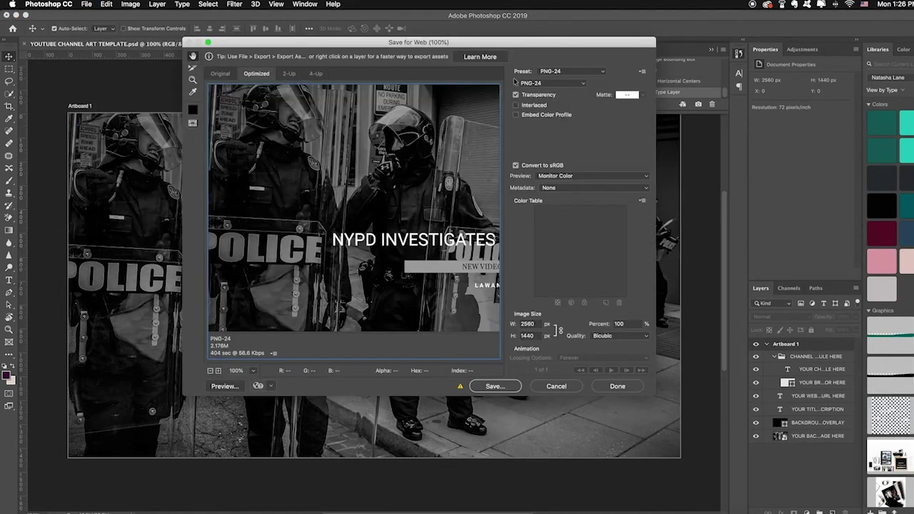
left_click(540, 84)
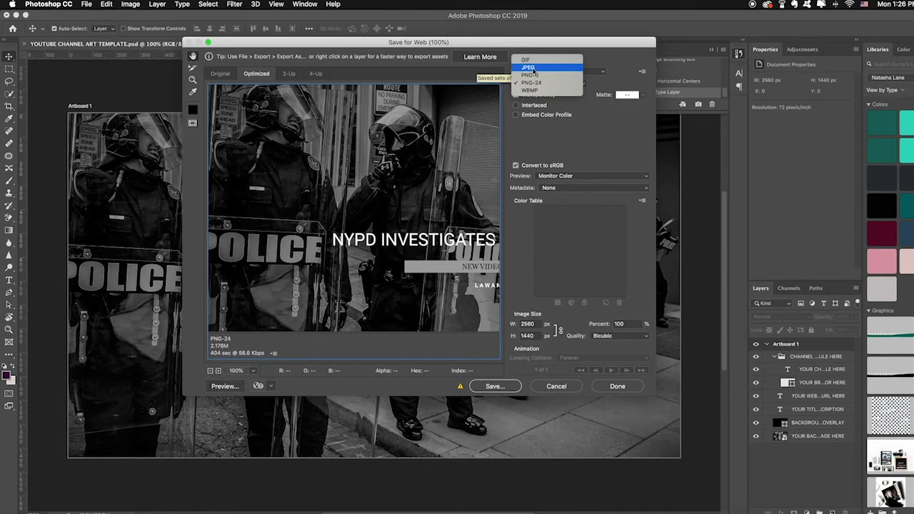
left_click(584, 130)
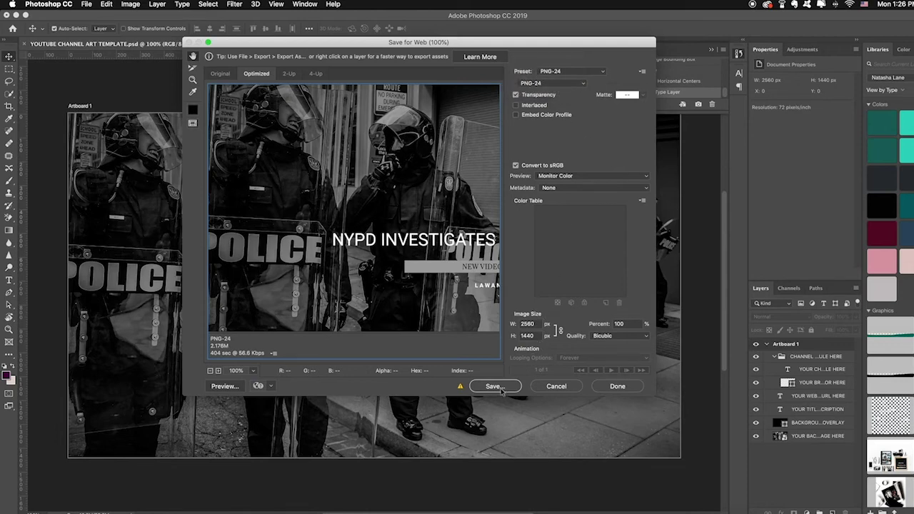
key("Escape")
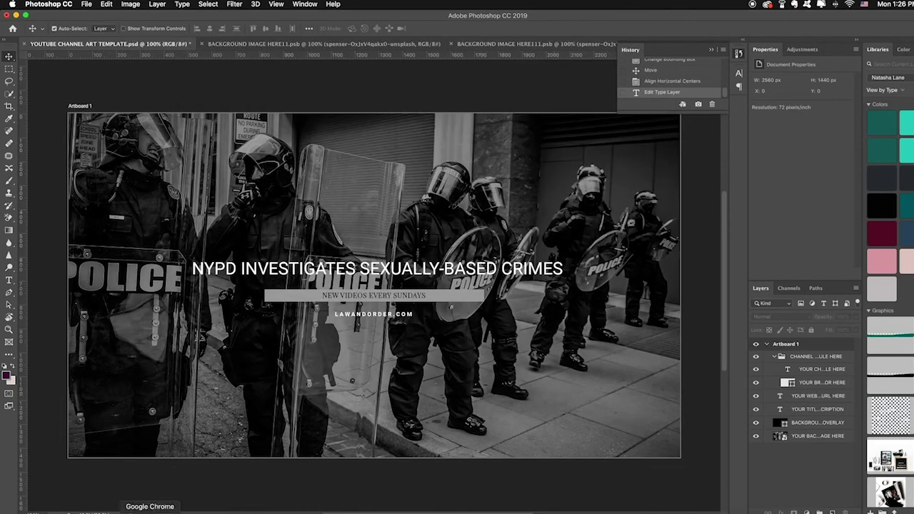
Switch to the YouTube channel page in Google Chrome and open the file chooser for uploading new channel art
left_click(133, 511)
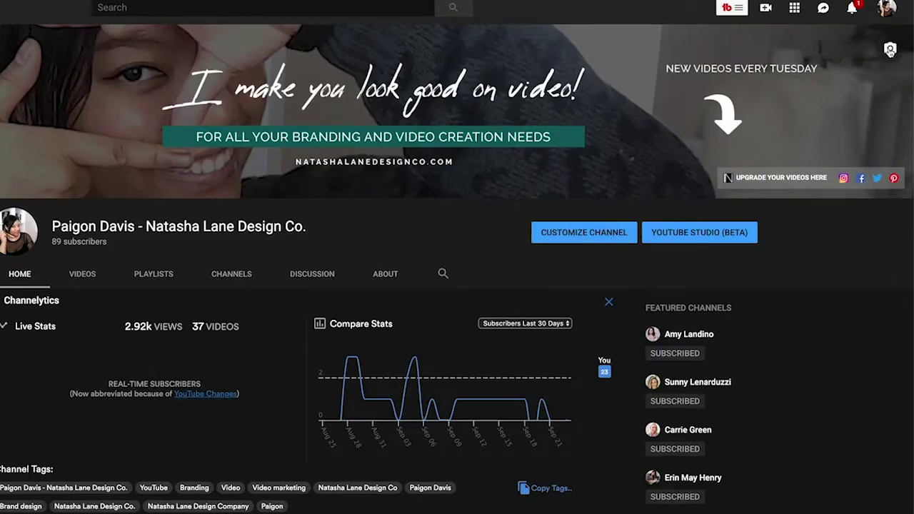
left_click(889, 50)
left_click(519, 312)
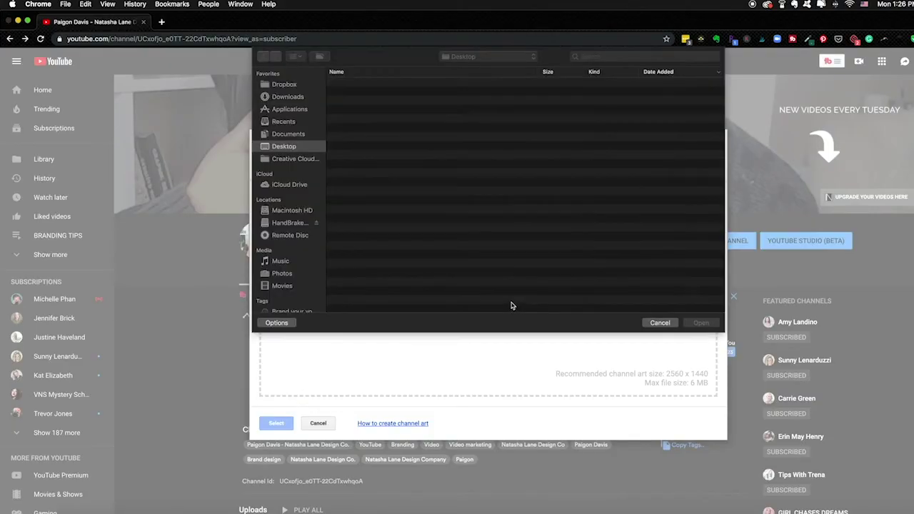